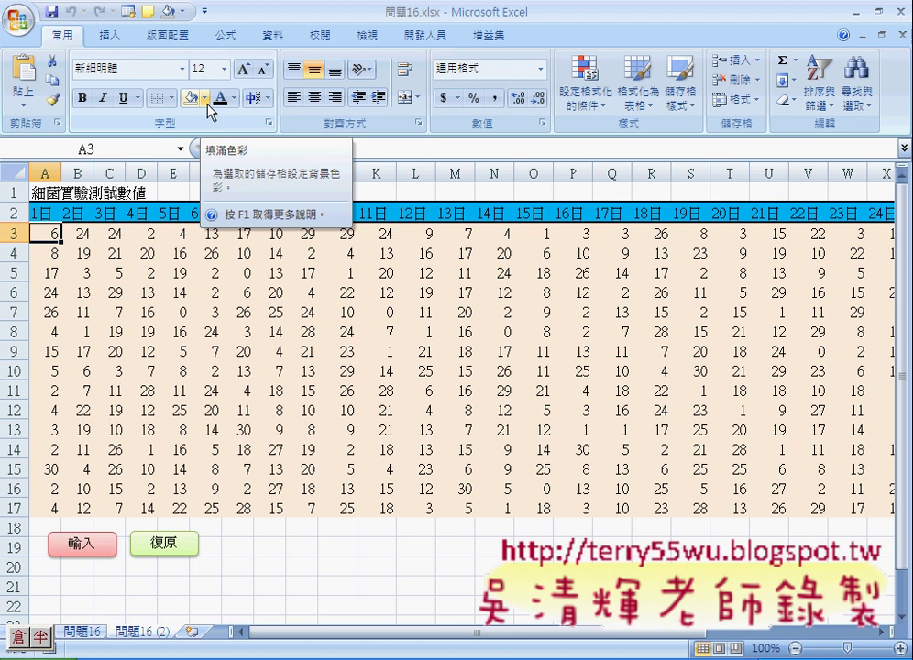
Show the Home tab's Fill Color palette for the peach data cells.
left_click(205, 98)
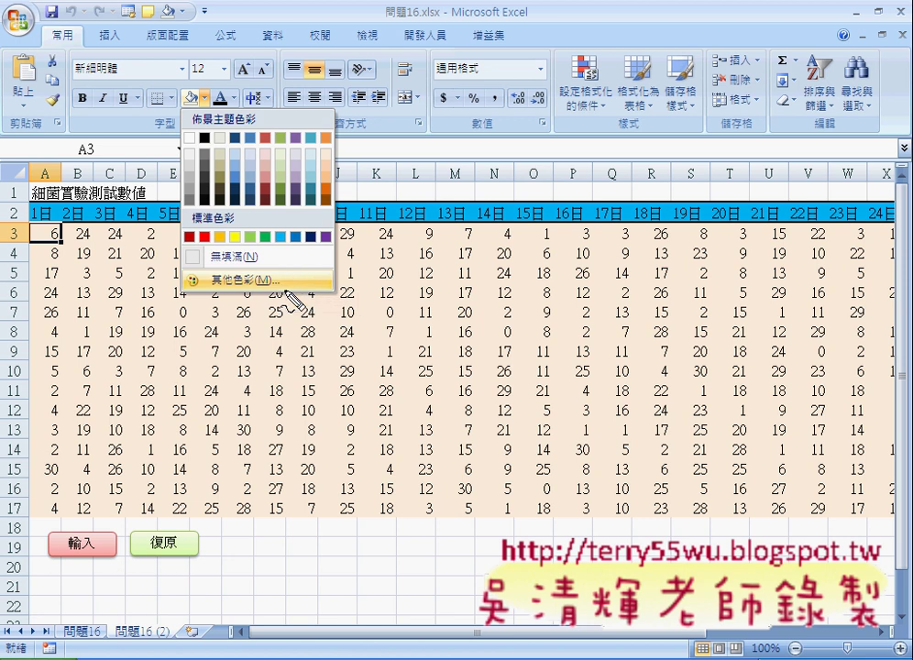
left_click_drag(287, 266, 276, 299)
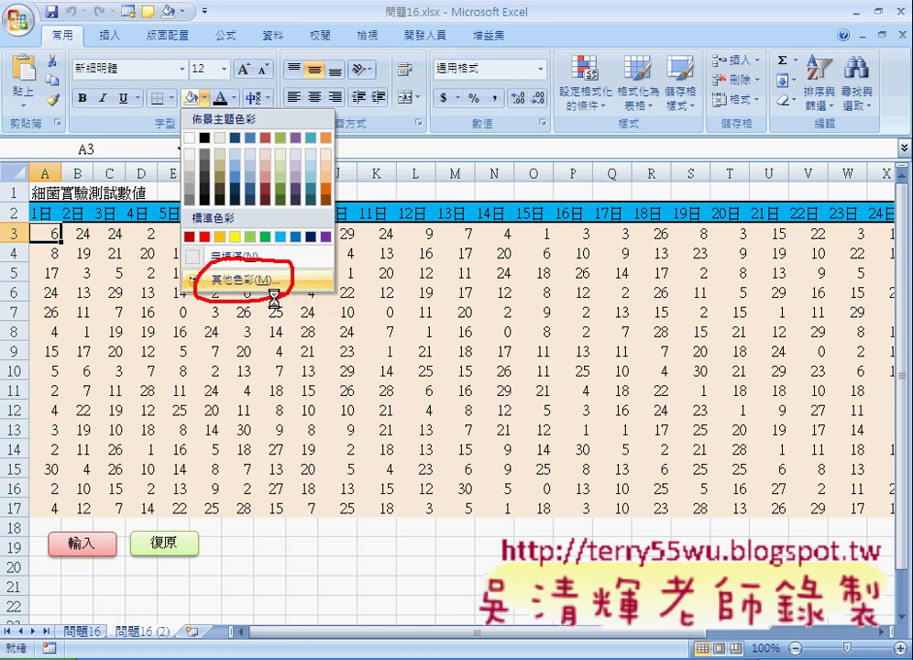
key("Escape")
left_click(204, 97)
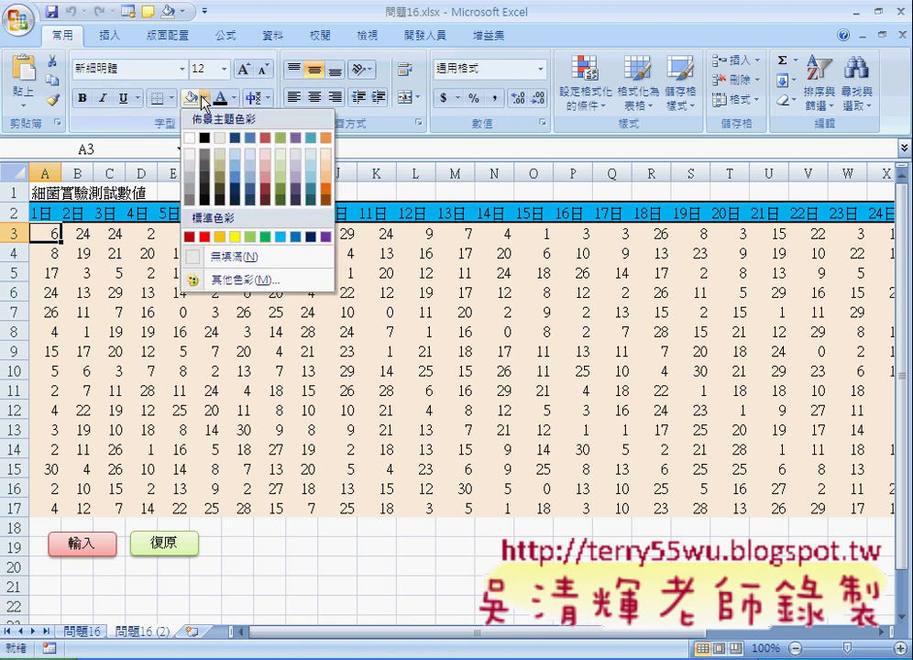
Confirm in More Colors' Custom tab that the peach fill is RGB 253, 233, 217, then cancel.
left_click(246, 283)
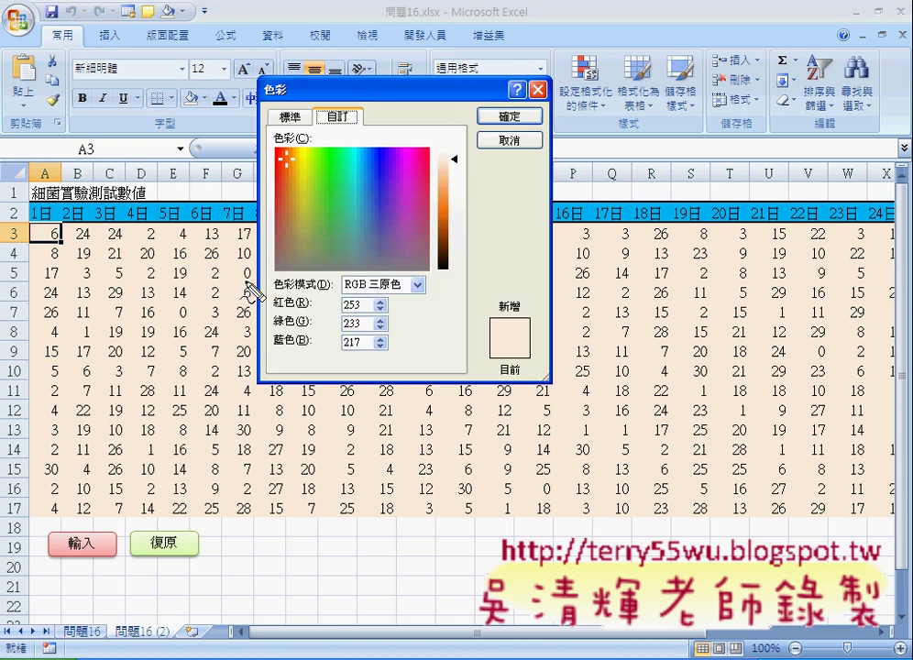
left_click_drag(415, 275, 420, 295)
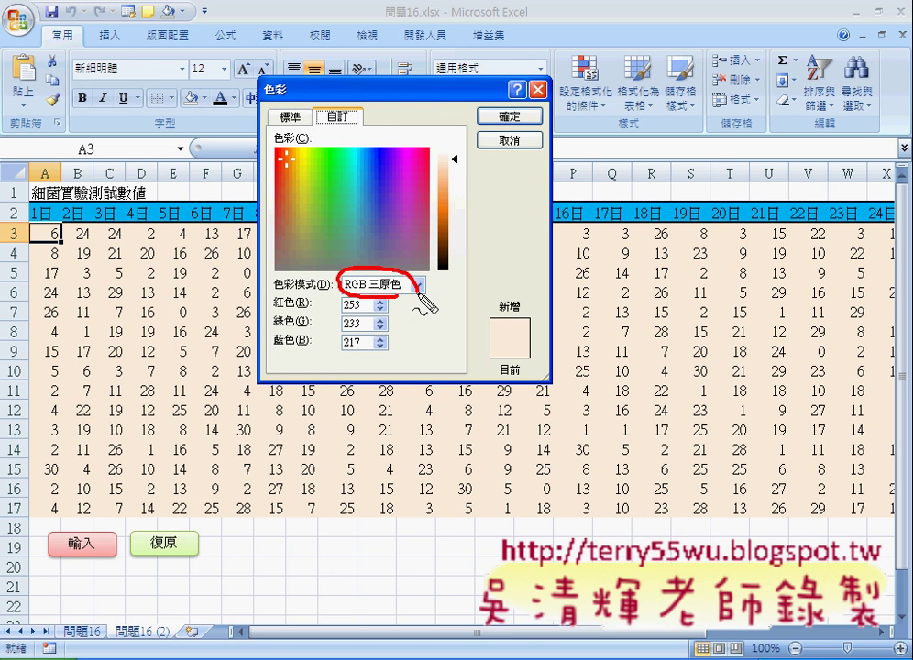
left_click_drag(453, 163, 463, 172)
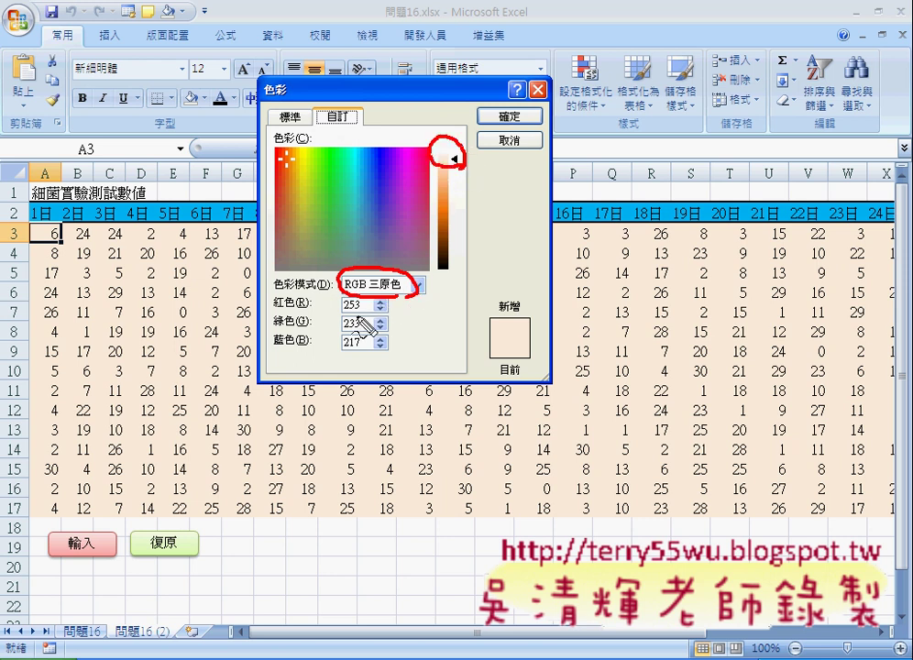
left_click_drag(363, 321, 367, 322)
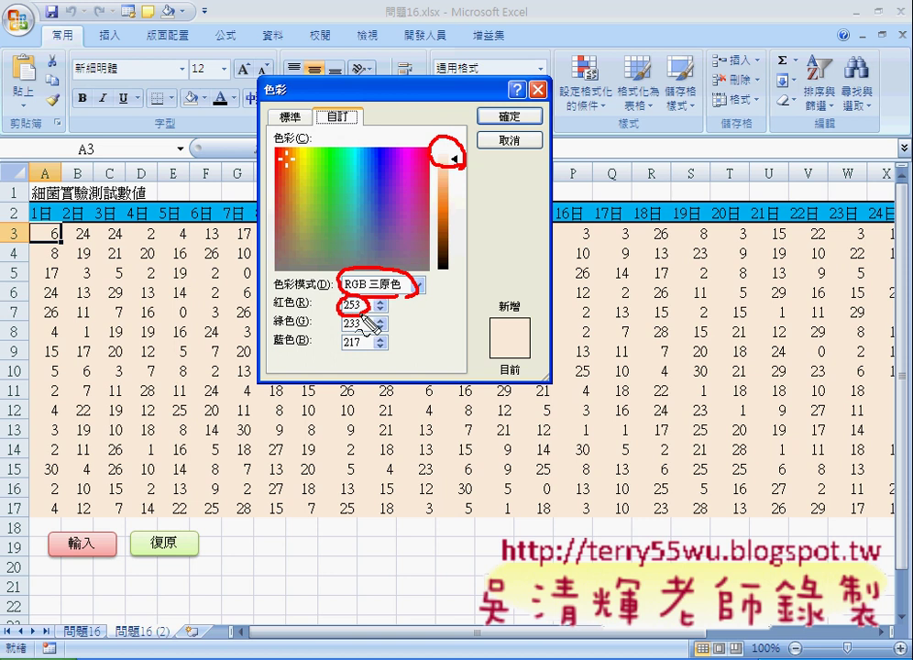
left_click_drag(352, 316, 332, 360)
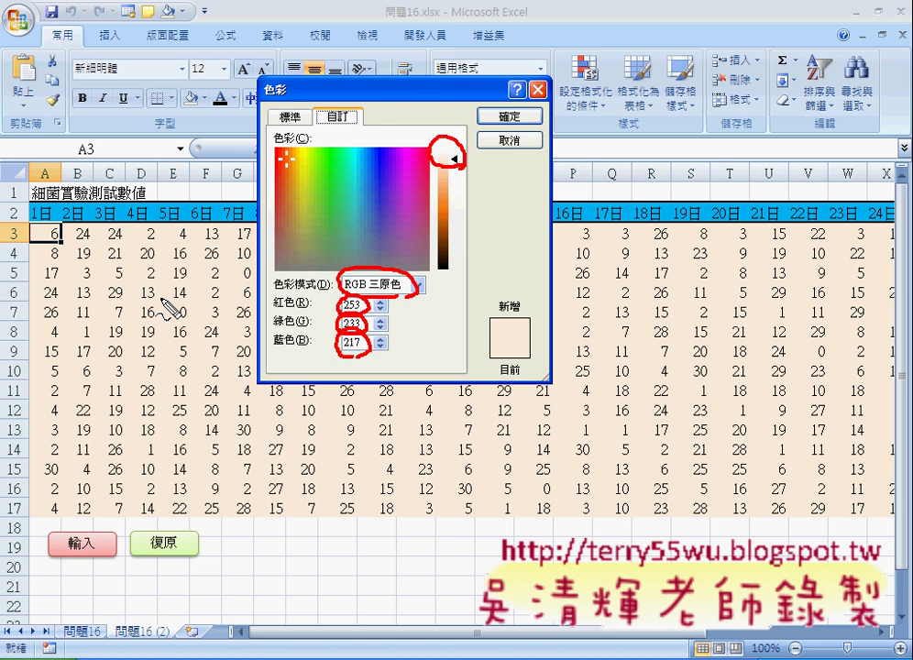
key("Escape")
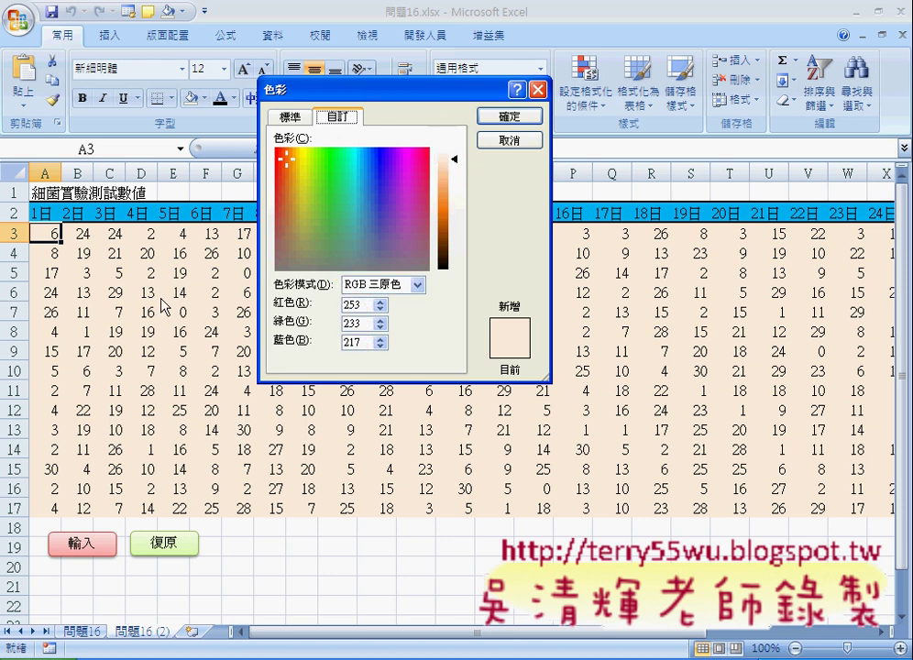
left_click(530, 142)
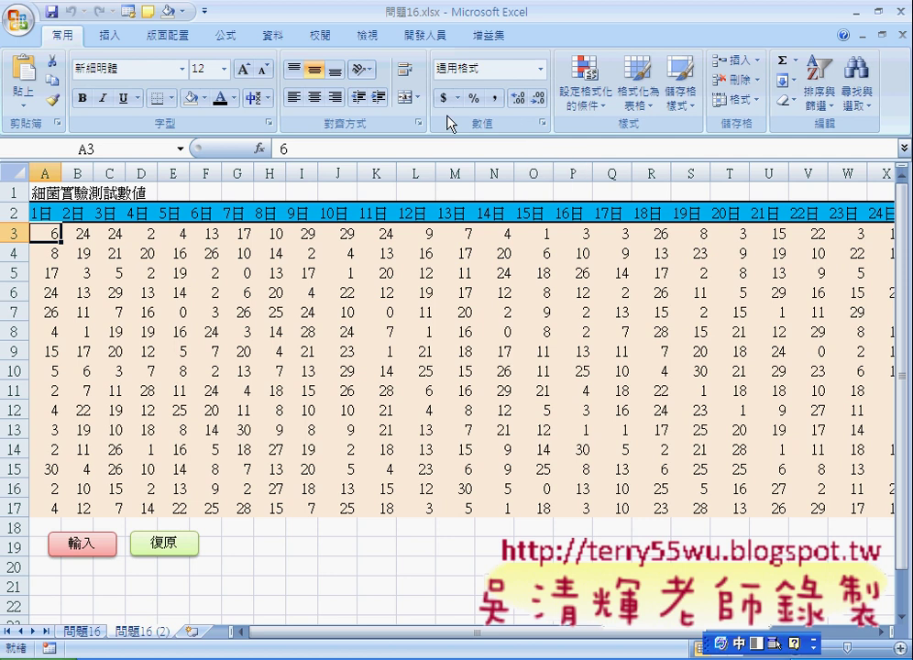
Open Assign Macro for the 復原 button to see its 問題16.xlsx!復原 macro.
right_click(176, 547)
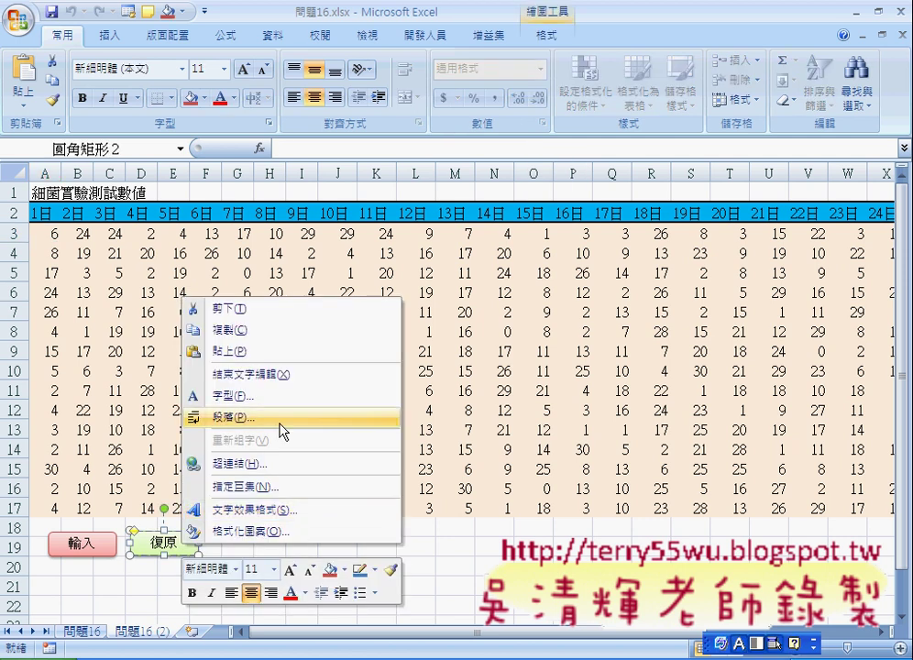
left_click(275, 487)
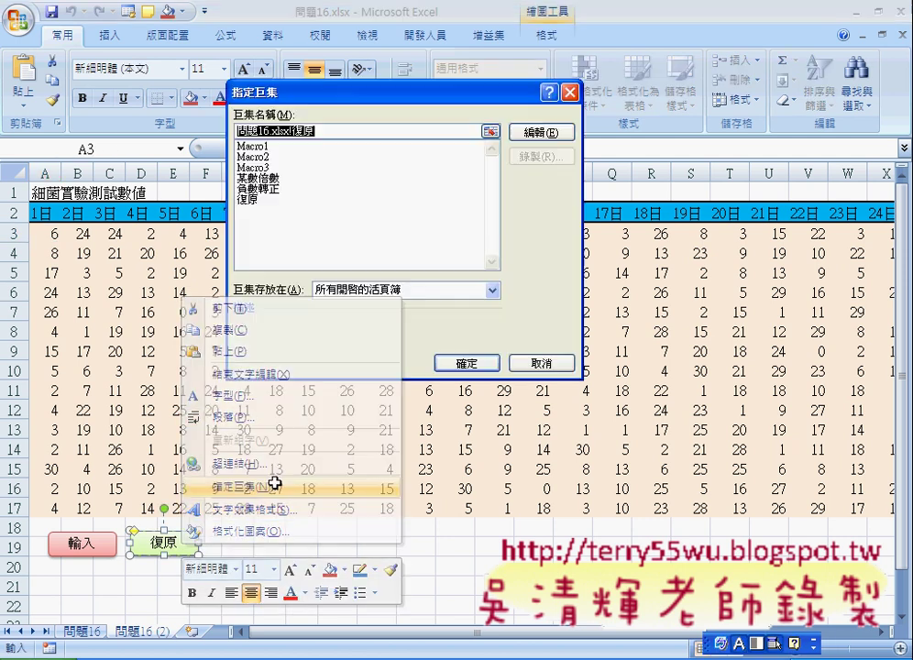
Open the 復原 macro's code and maximize the VBA editor's Module1 window.
left_click(521, 133)
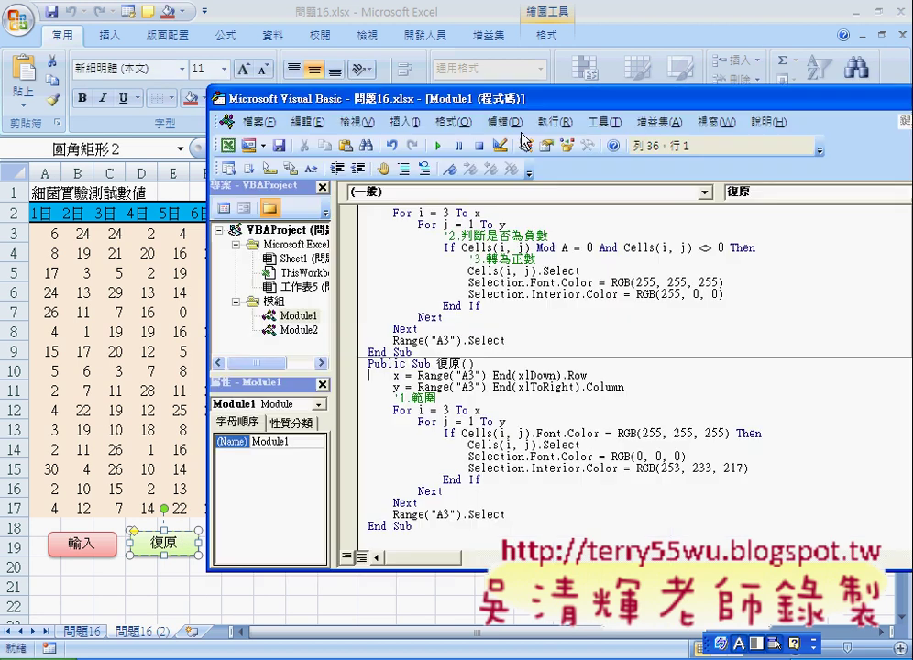
left_click(872, 93)
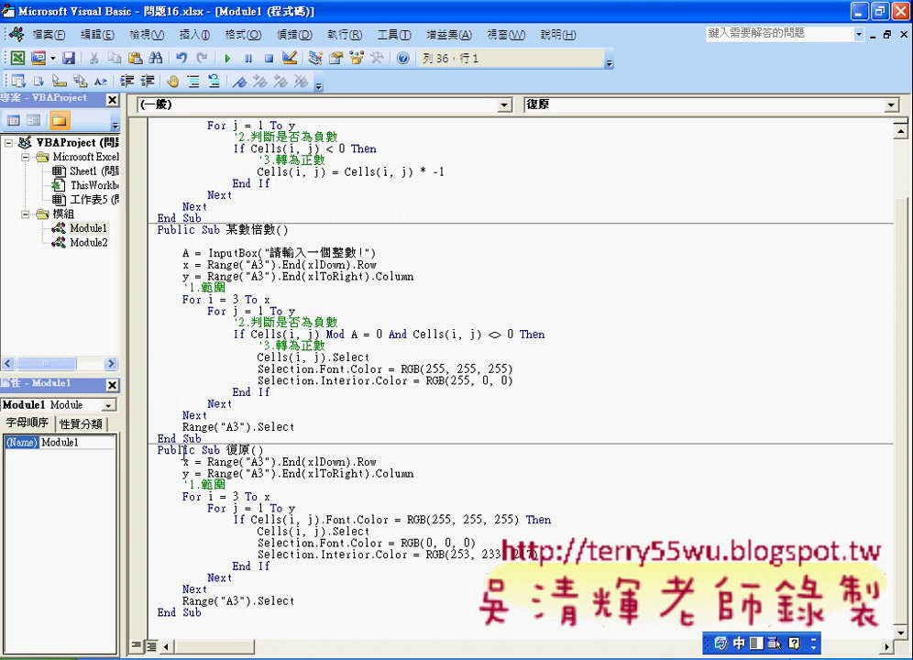
left_click_drag(182, 461, 270, 462)
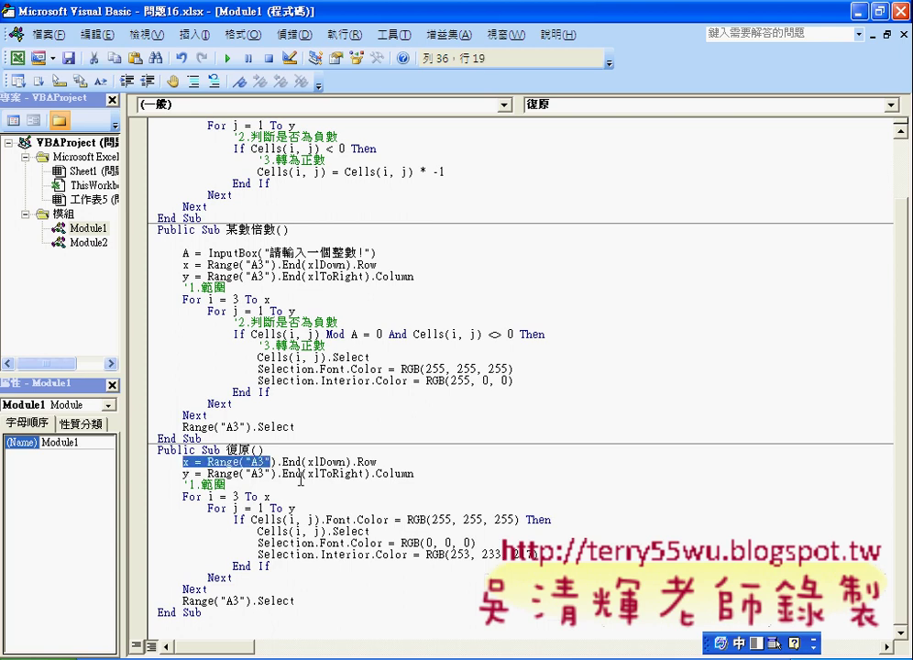
scroll(300, 478, "up", 2)
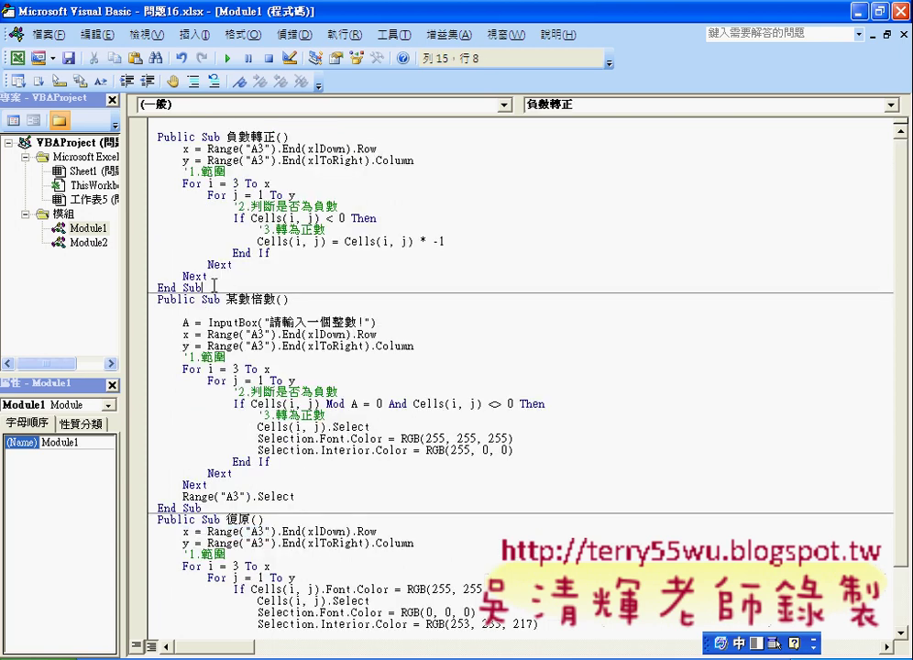
left_click_drag(203, 288, 158, 136)
scroll(348, 346, "down", 2)
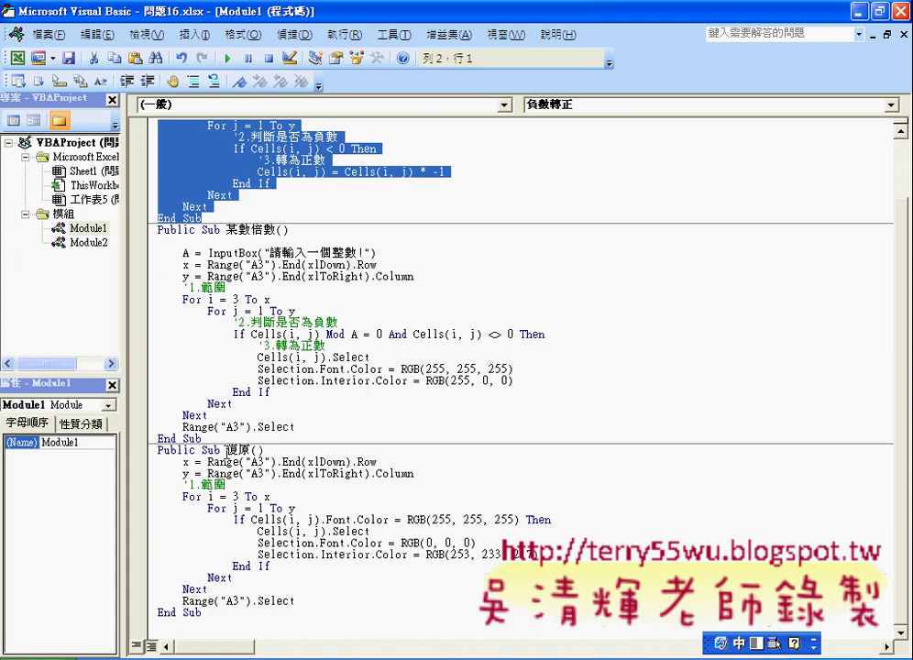
Highlight Sub 復原's heading, x and y range lines, and its If…End If block.
left_click_drag(227, 451, 237, 450)
left_click_drag(415, 474, 158, 462)
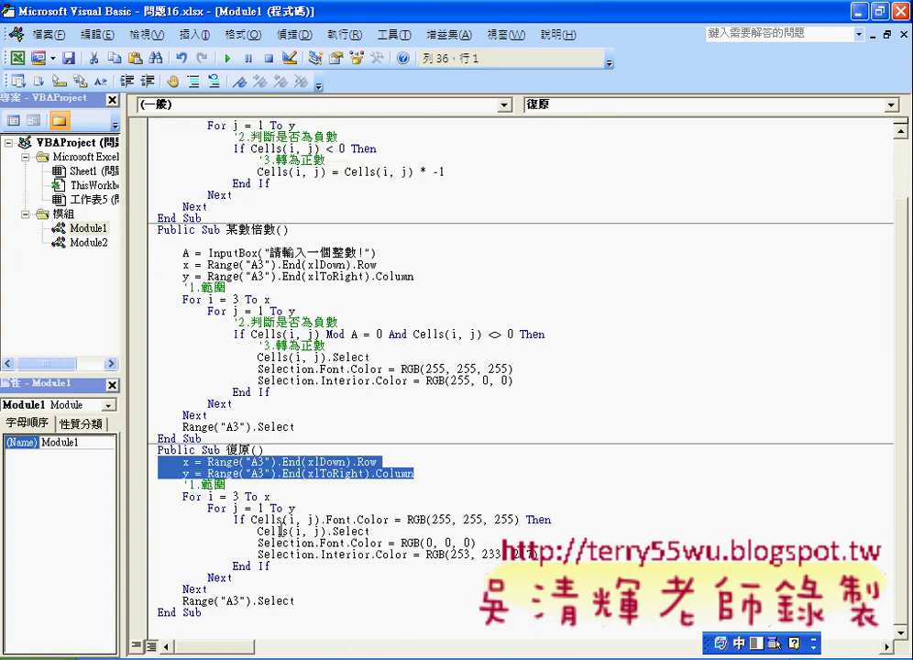
mouse_move(270, 566)
left_mouse_down()
mouse_move(232, 567)
mouse_move(151, 519)
left_mouse_up()
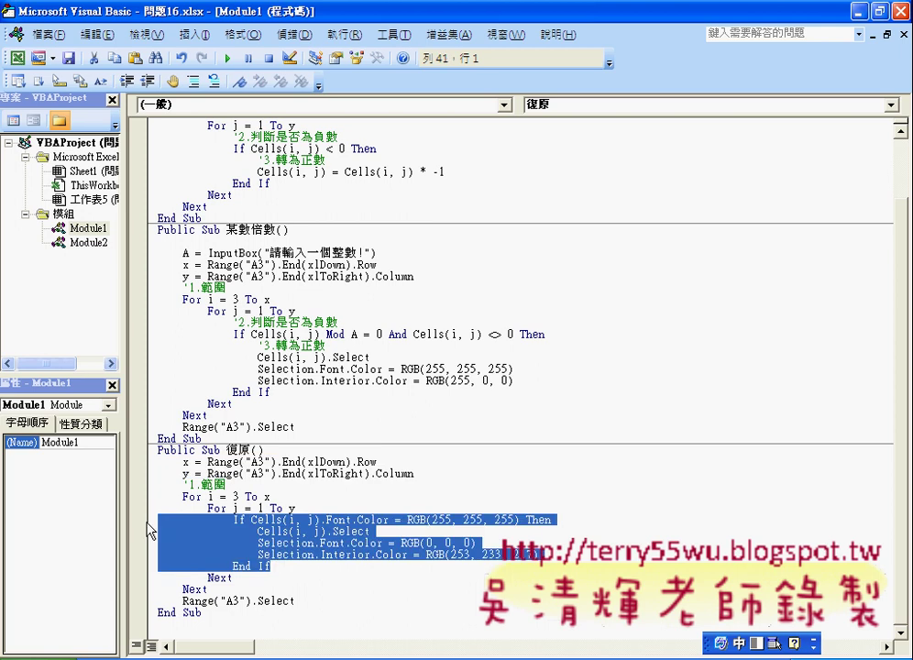
left_click(343, 531)
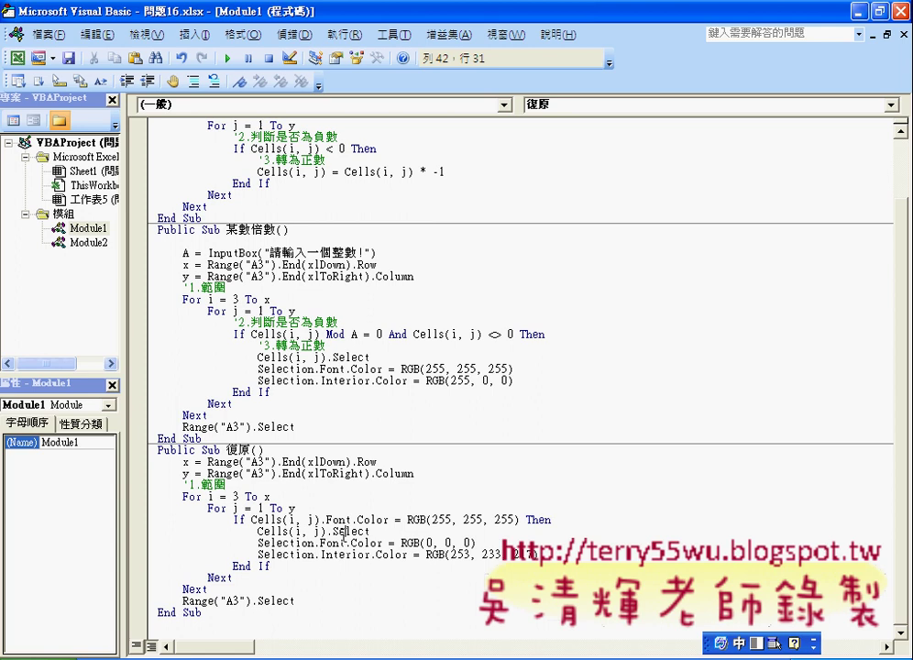
left_click(233, 520)
left_click(281, 520)
Set the VBA editor's Editor Format code font size to 14.
left_click(393, 34)
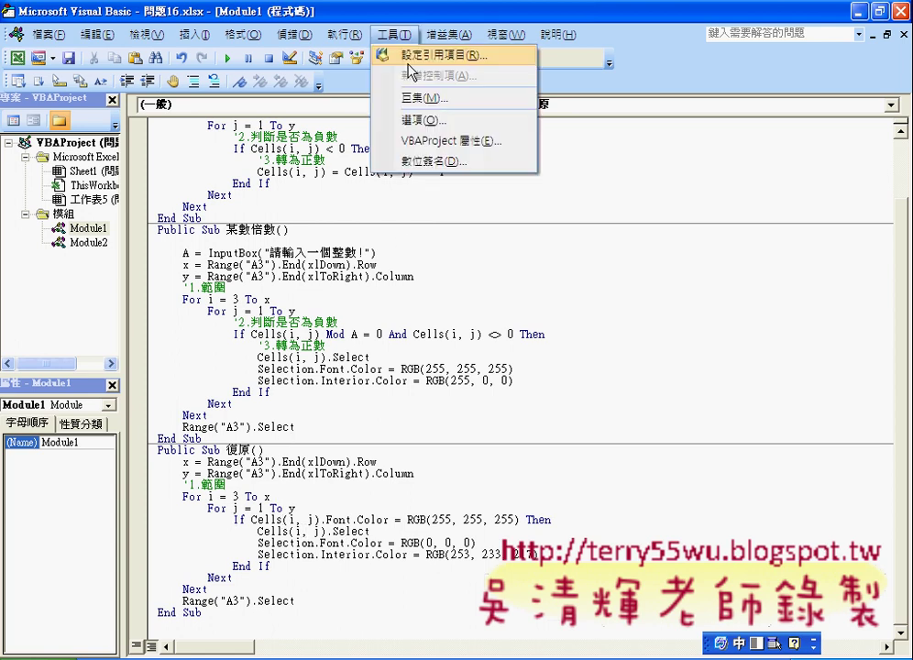
left_click(424, 121)
left_click(390, 165)
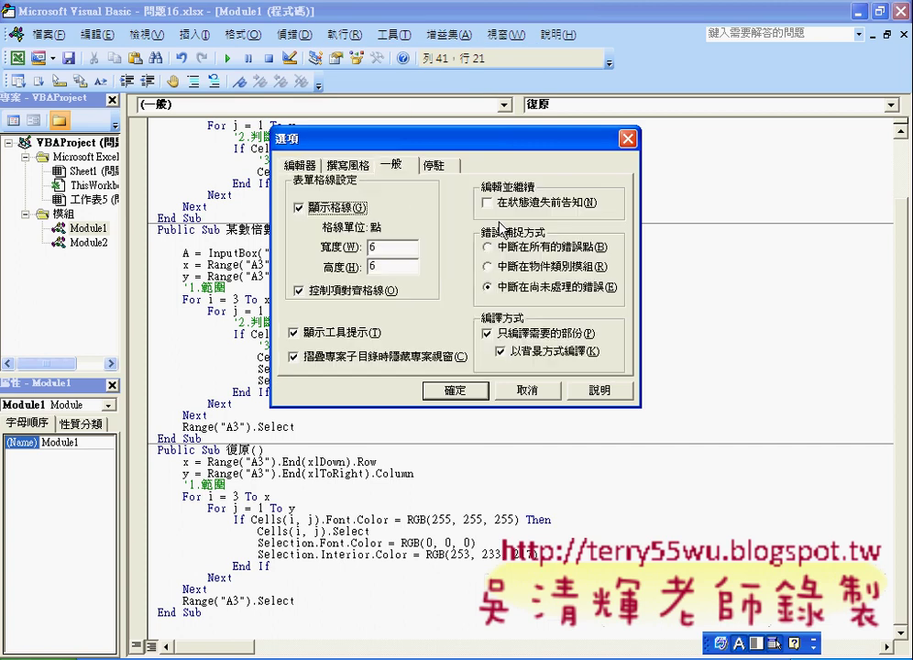
left_click(348, 167)
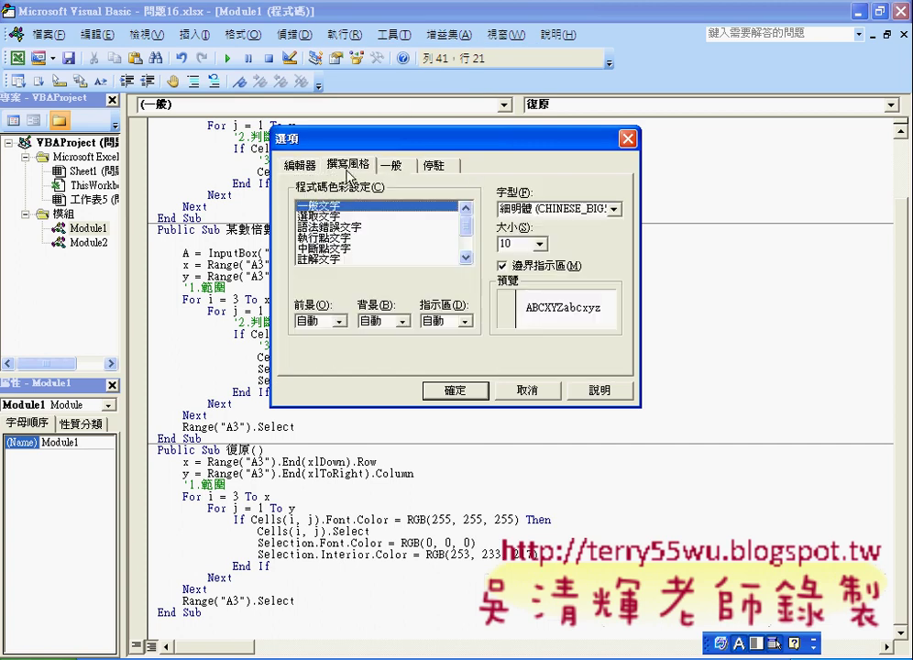
left_click(539, 244)
left_click(509, 269)
left_click(539, 244)
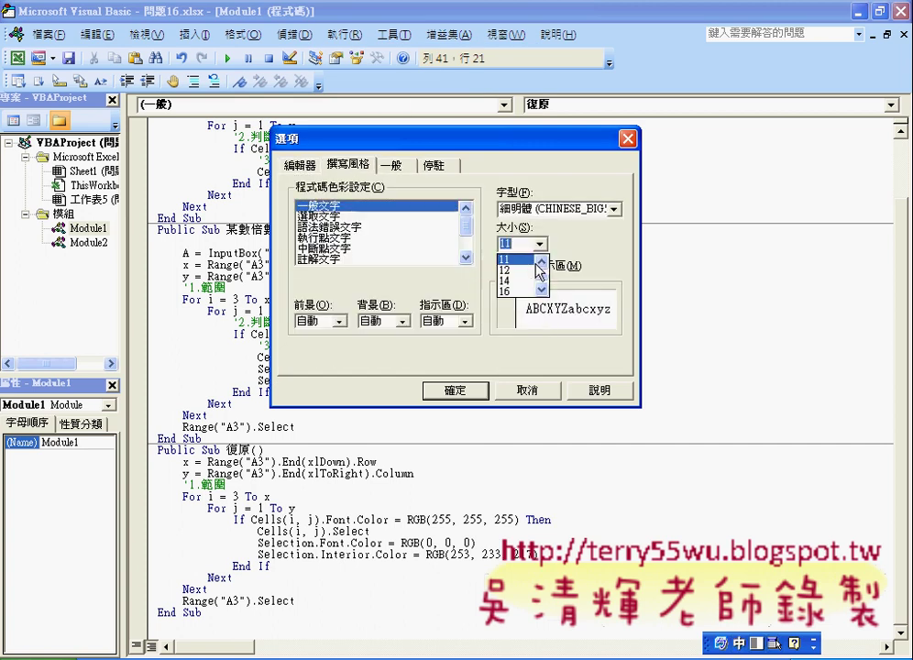
left_click(524, 282)
left_click(459, 392)
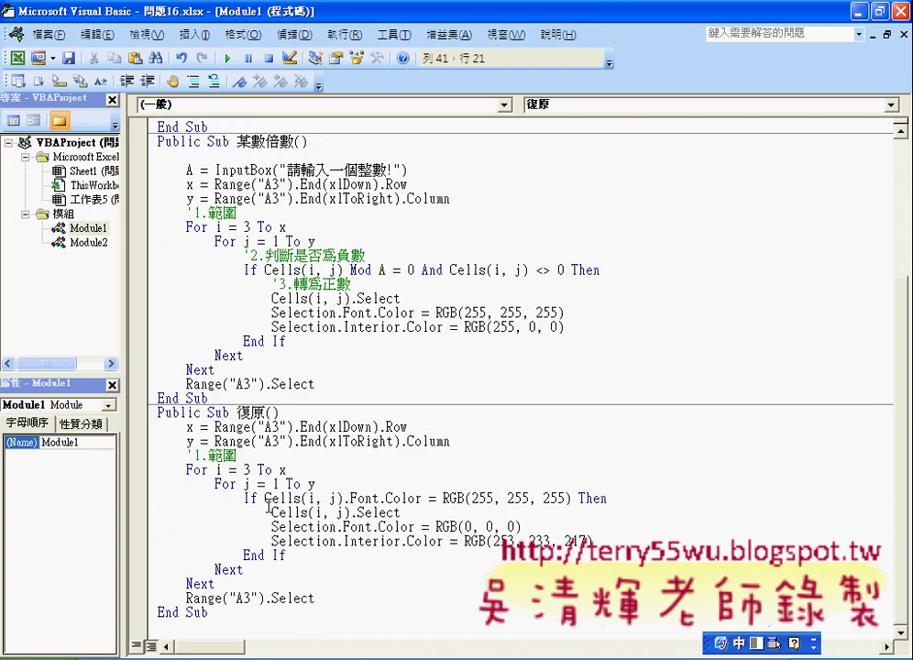
left_click_drag(265, 498, 343, 498)
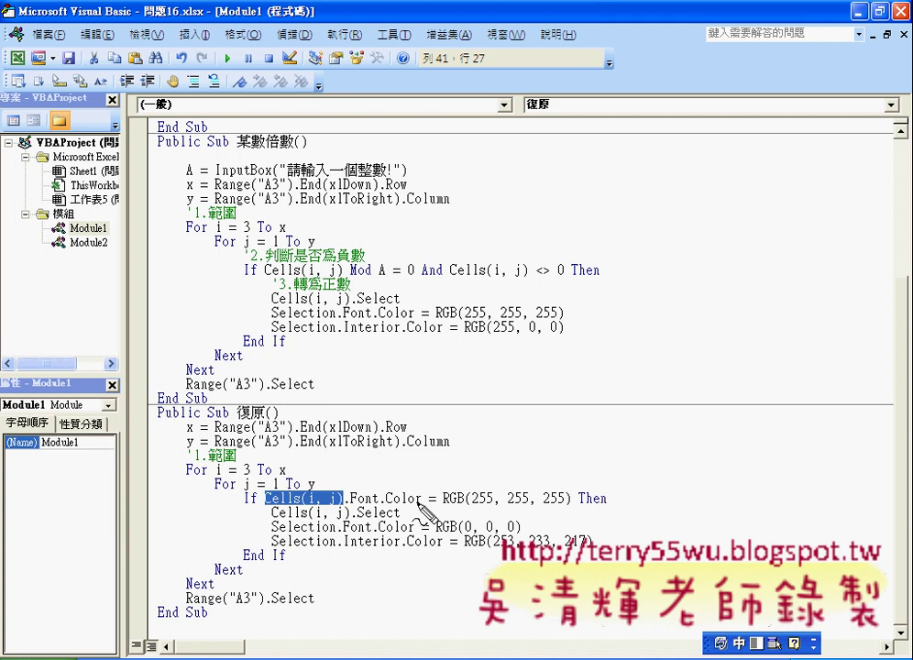
left_click_drag(339, 503, 265, 505)
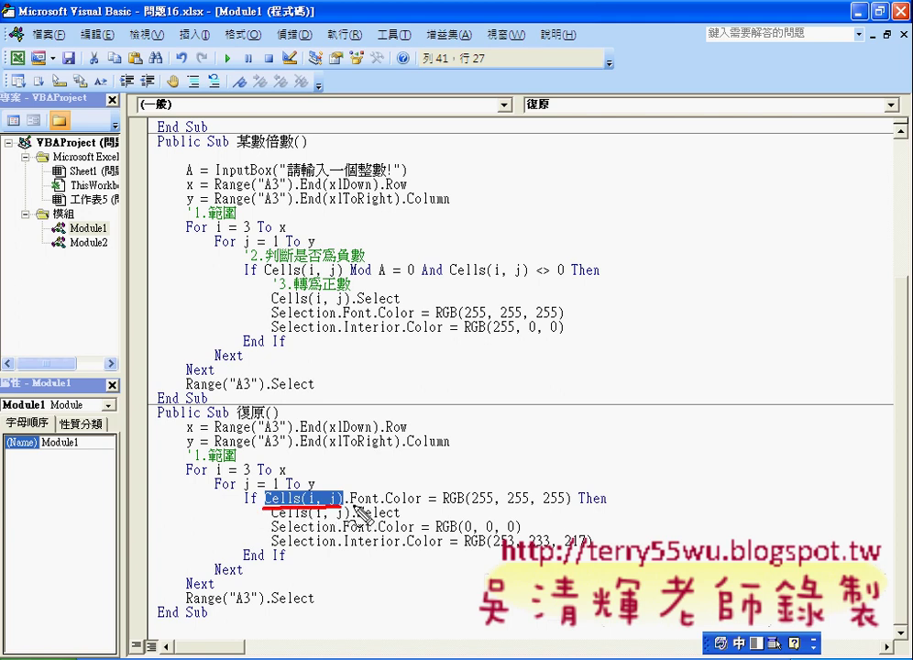
left_click_drag(352, 504, 570, 503)
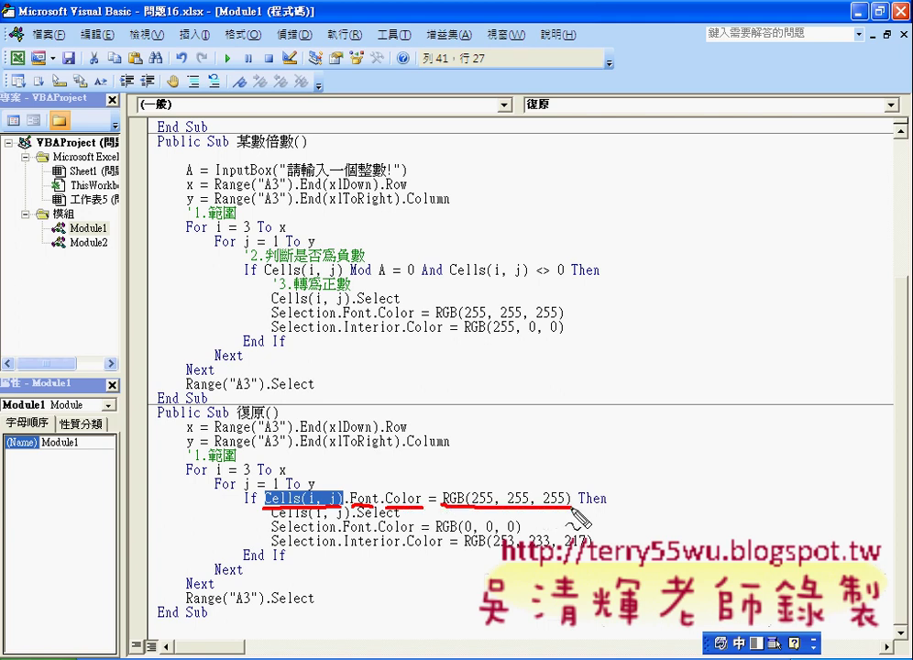
left_click_drag(440, 491, 443, 502)
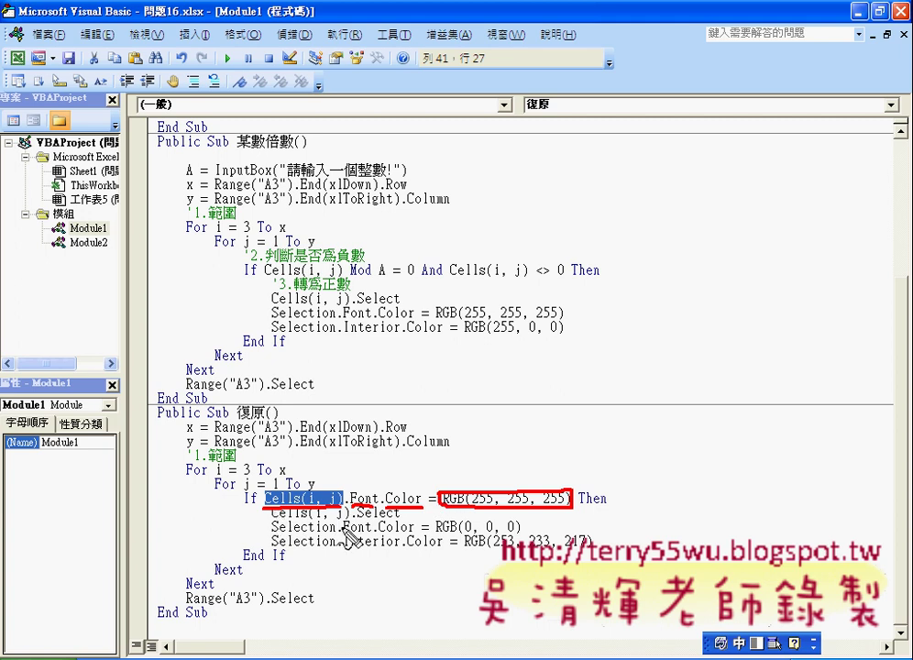
mouse_move(381, 335)
left_mouse_down()
mouse_move(454, 277)
mouse_move(188, 330)
mouse_move(236, 520)
left_mouse_up()
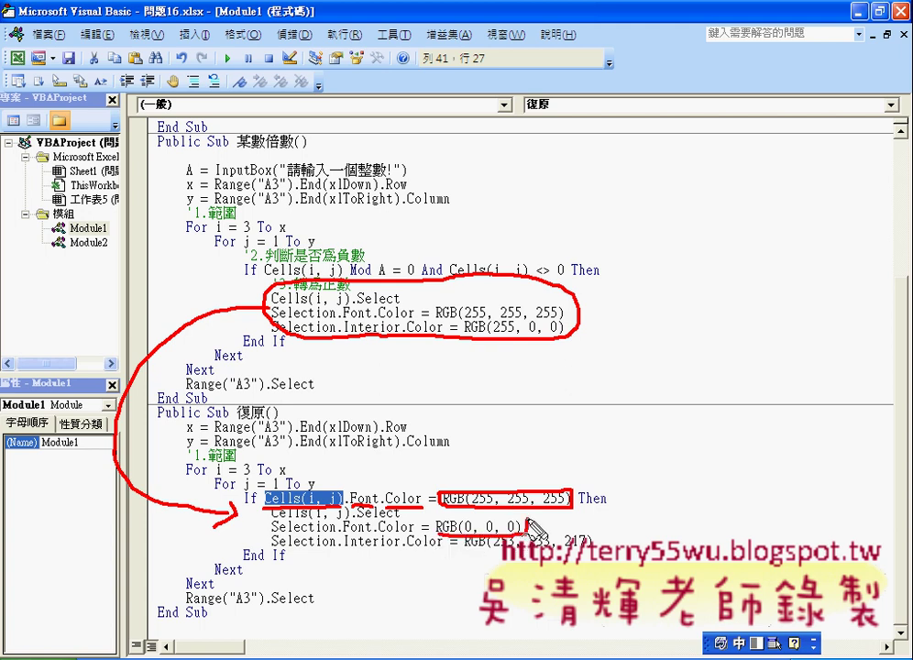
left_click_drag(530, 530, 452, 537)
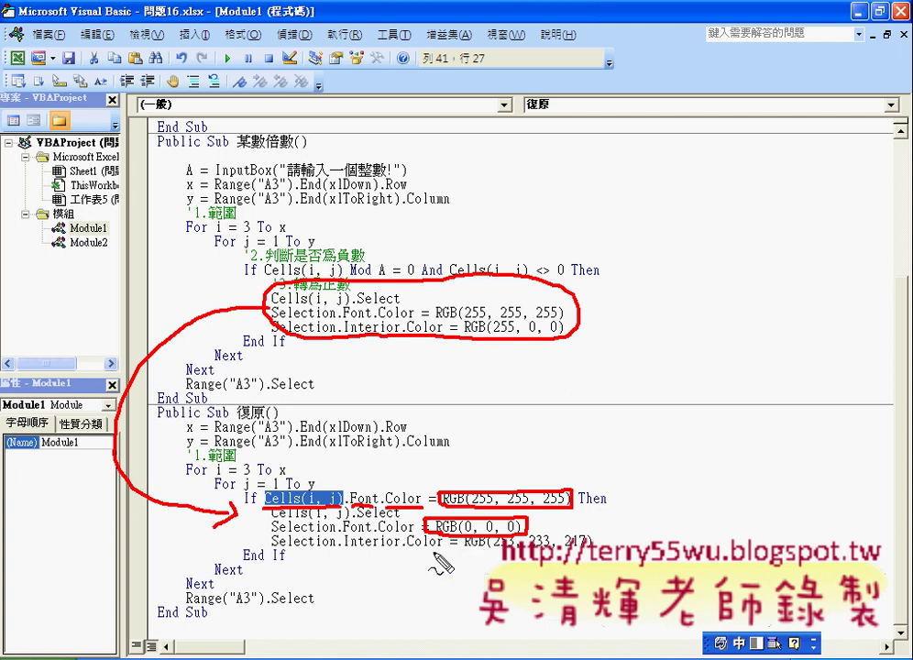
mouse_move(348, 550)
left_mouse_down()
mouse_move(495, 550)
mouse_move(487, 556)
left_mouse_up()
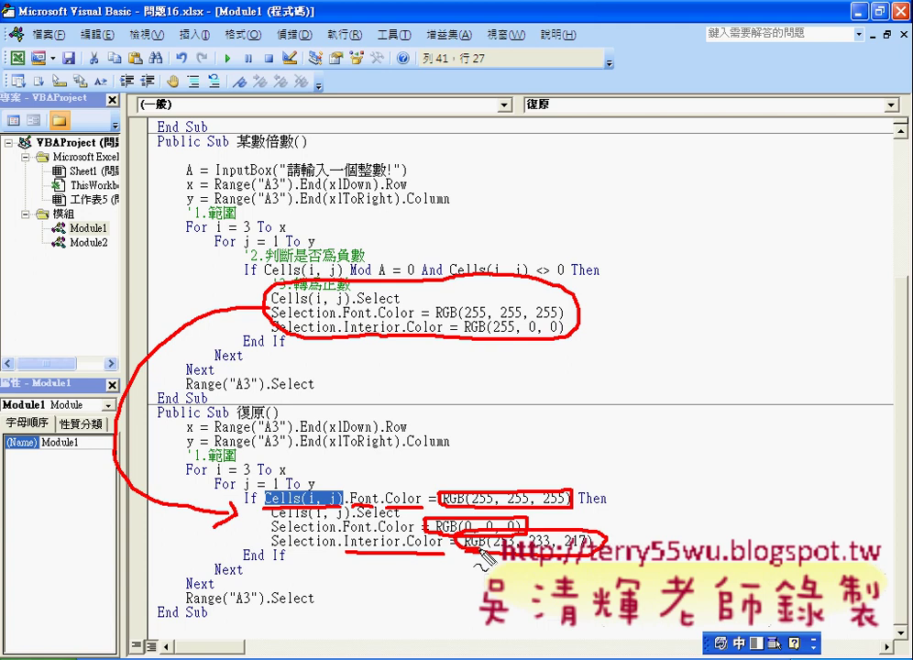
key("Escape")
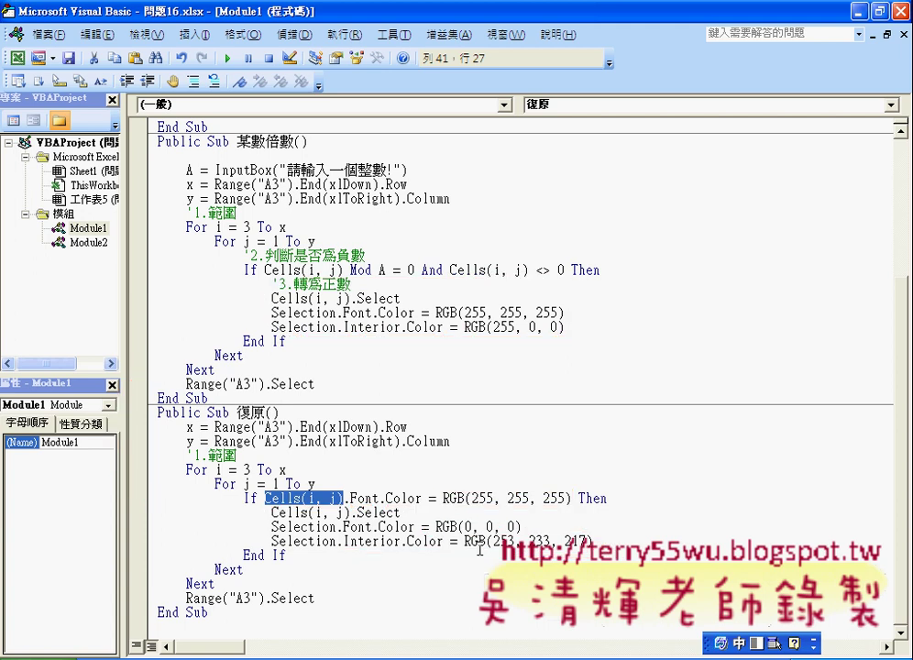
left_click_drag(593, 541, 343, 541)
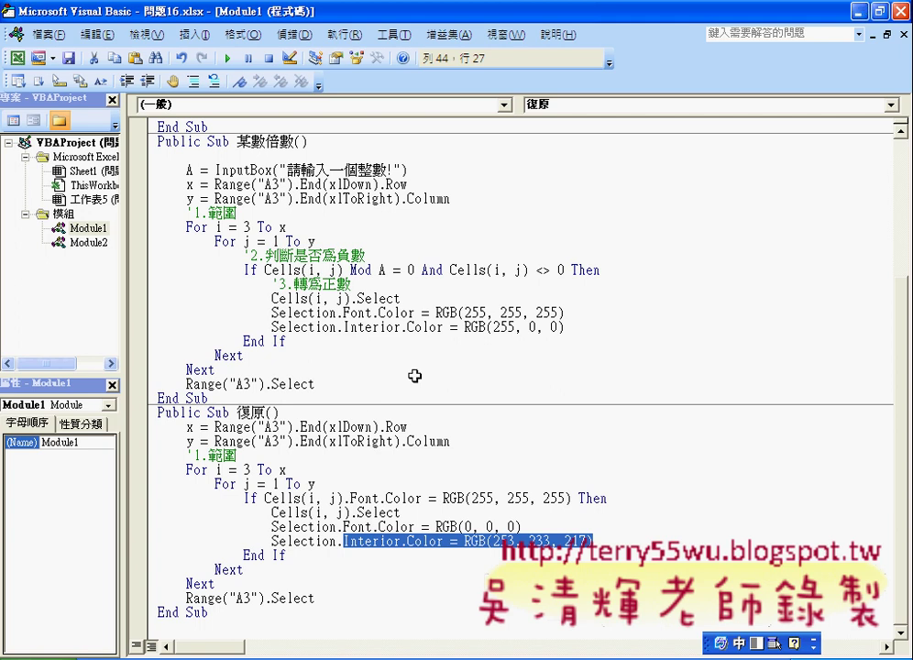
key("alt+F11")
Run 輸入 with 3 to mark multiples of 3 red, then restore the table with 復原.
left_click(88, 549)
left_click(270, 544)
left_click(82, 545)
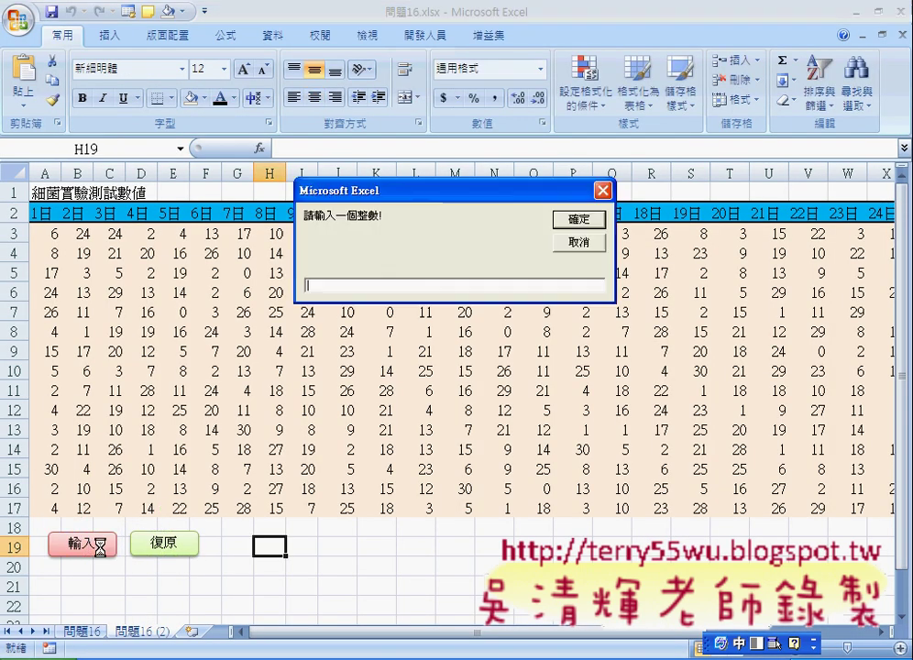
type("3")
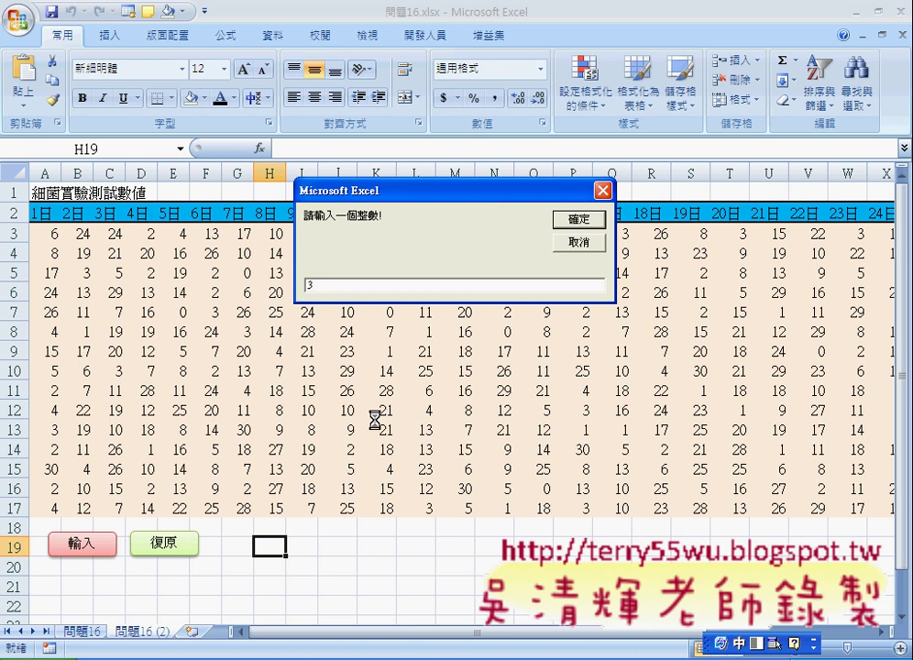
left_click(578, 219)
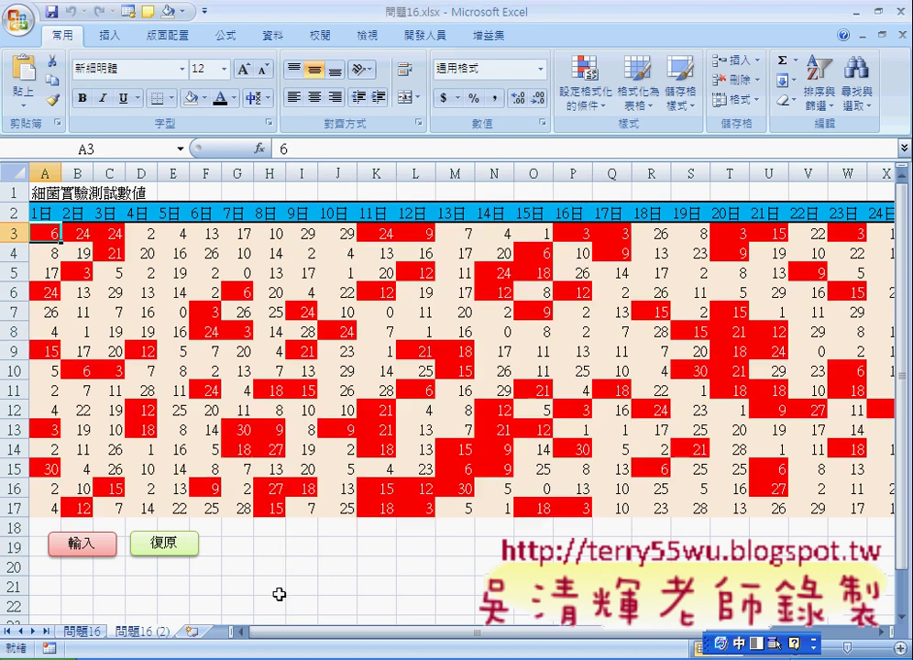
left_click(184, 563)
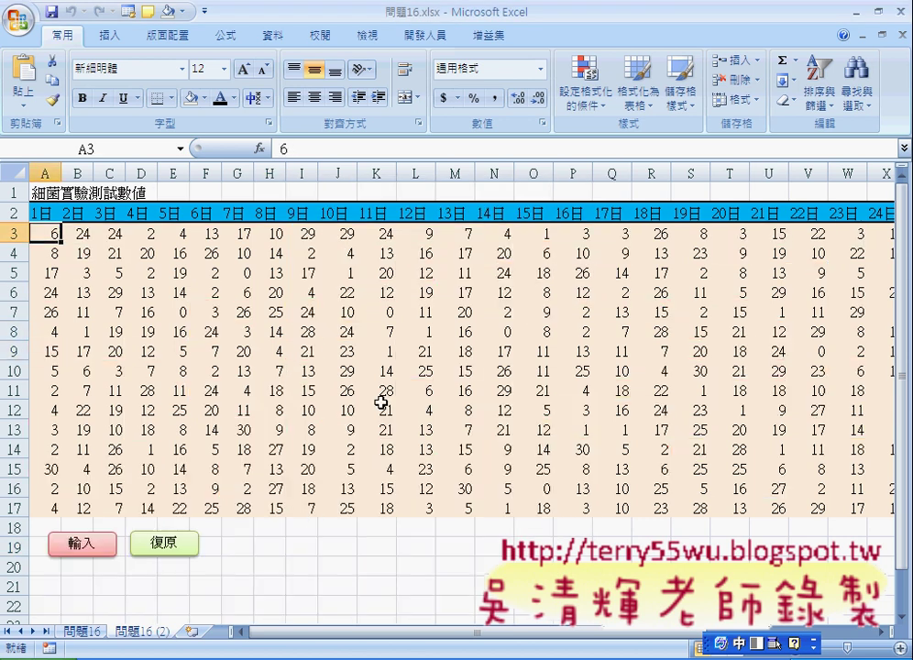
Run 輸入 with 5 and check the red multiples of 5 through column AD.
left_click(108, 550)
type("5")
key("Return")
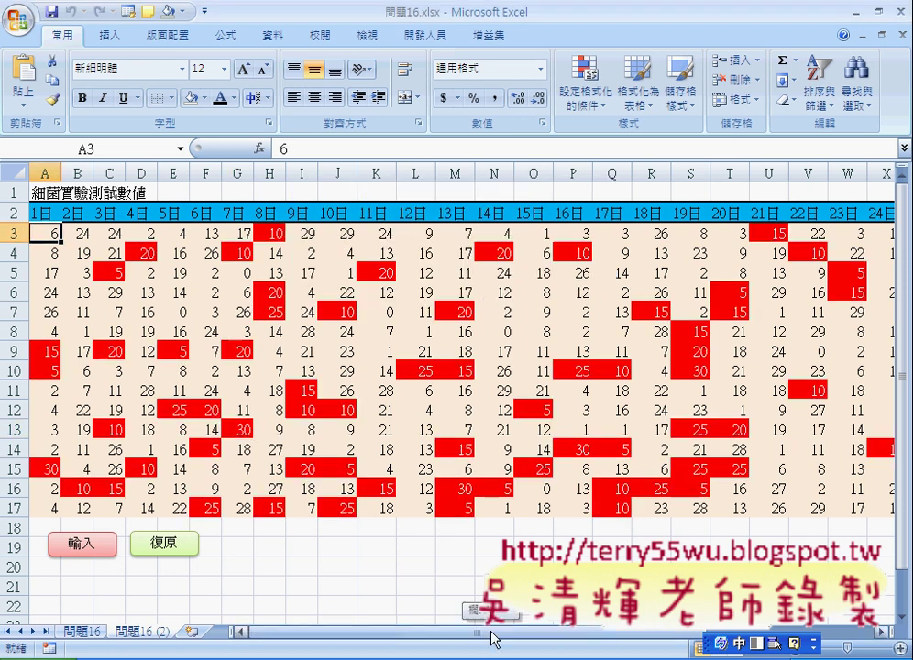
scroll(371, 477, "right", 4)
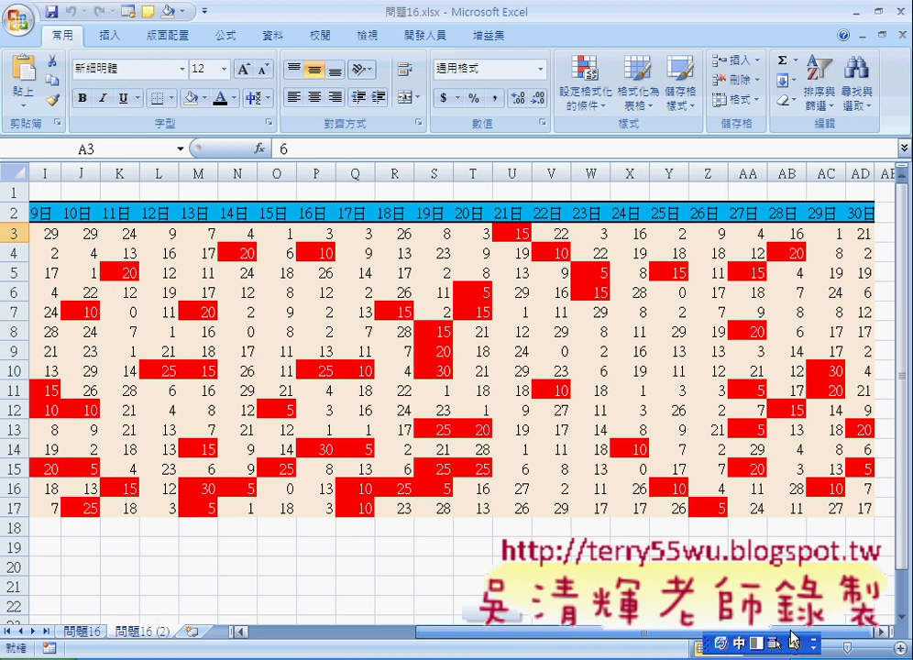
left_click(862, 507)
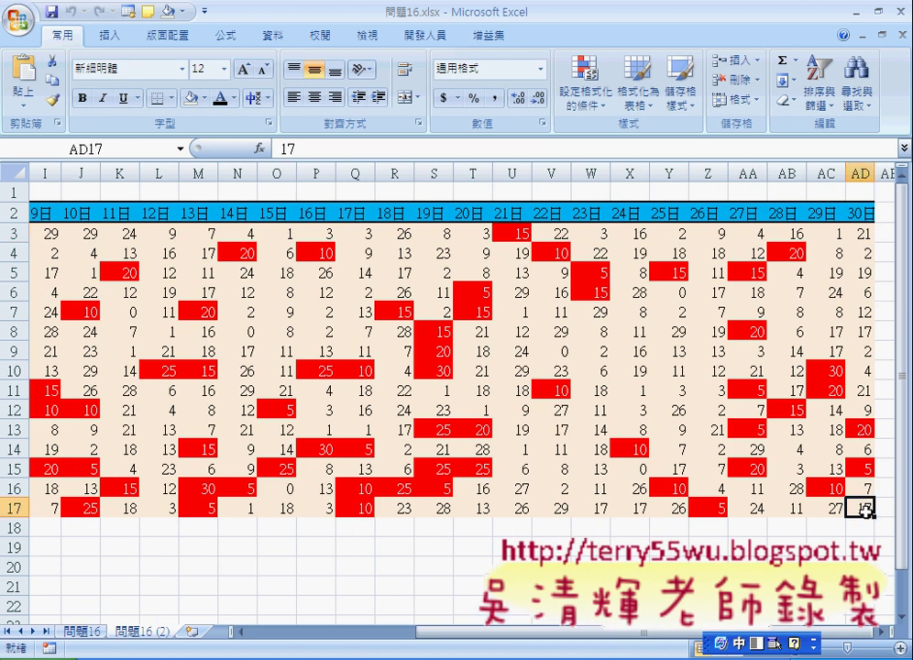
left_click_drag(573, 631, 689, 645)
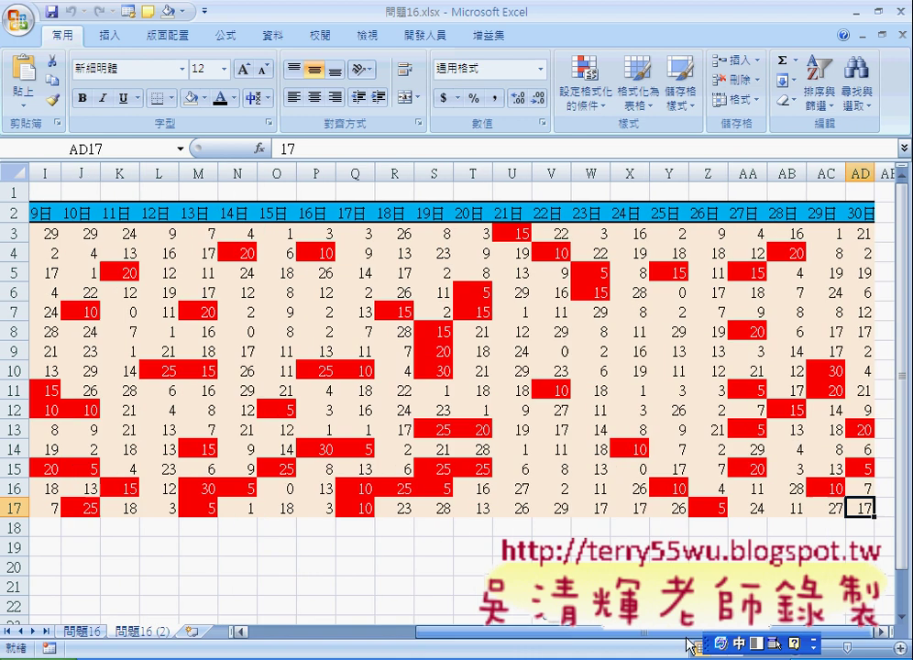
left_click_drag(581, 636, 351, 638)
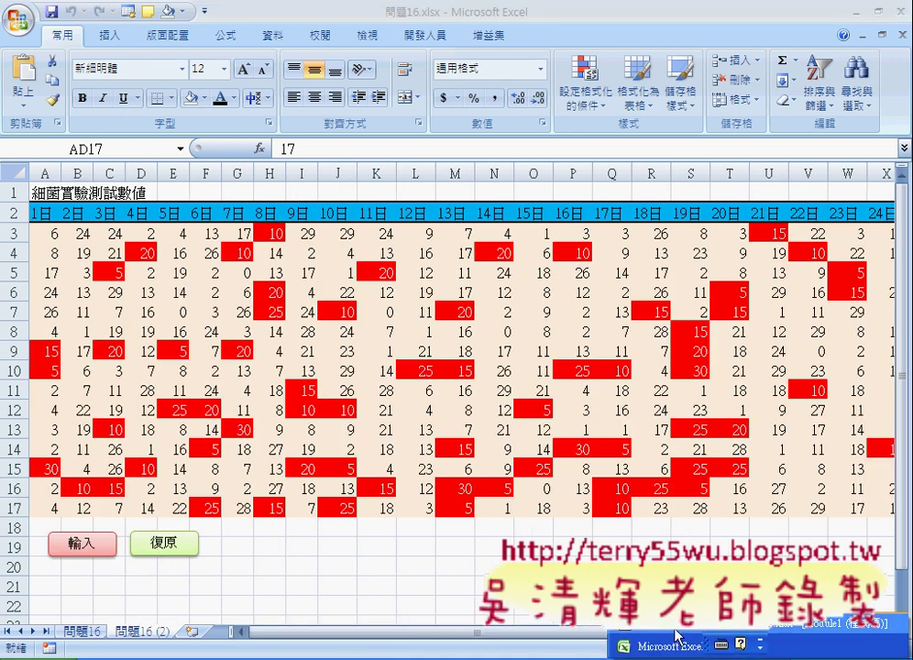
left_click(678, 635)
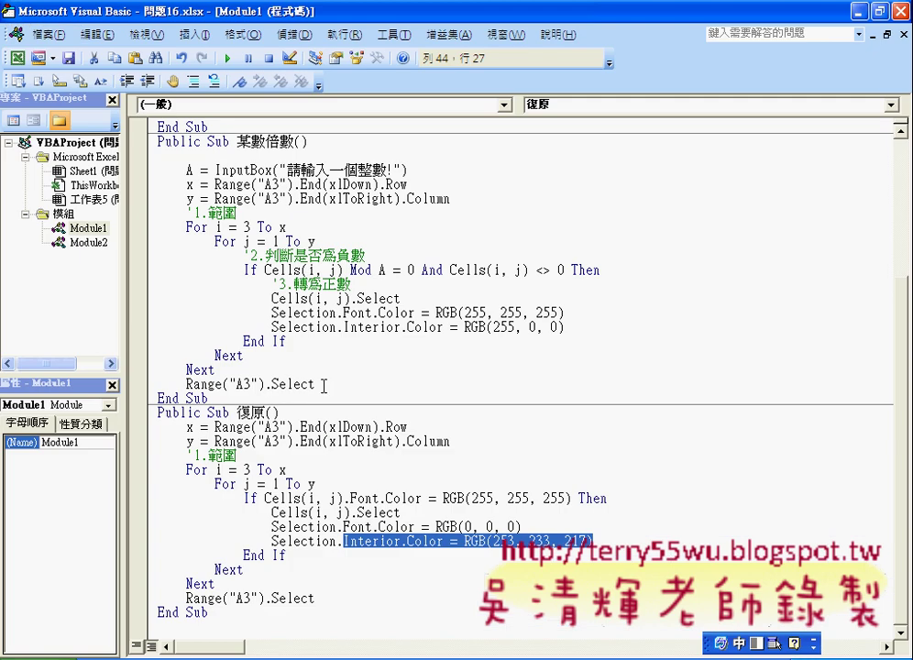
left_click_drag(324, 385, 183, 385)
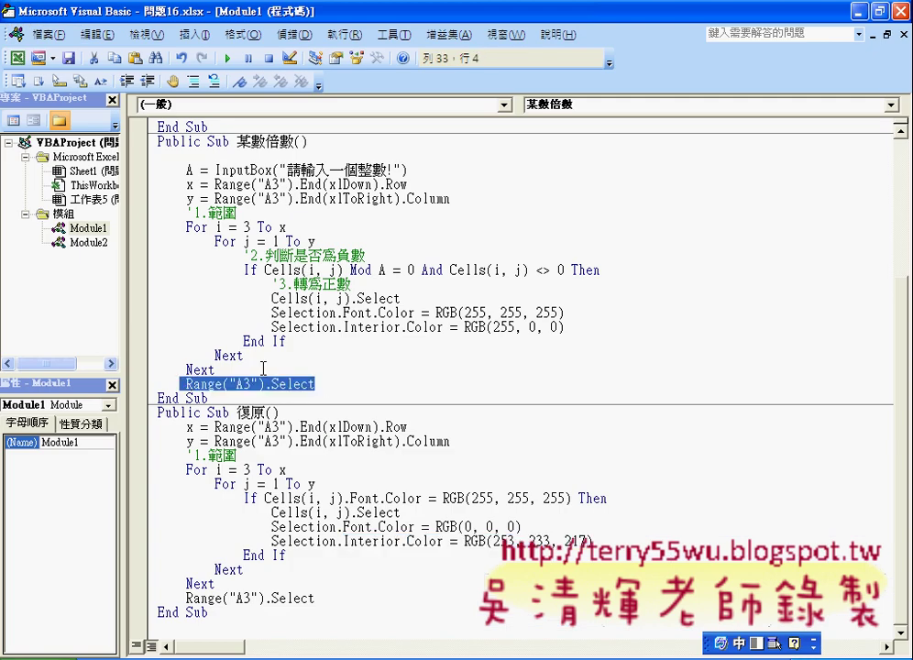
left_click(321, 384)
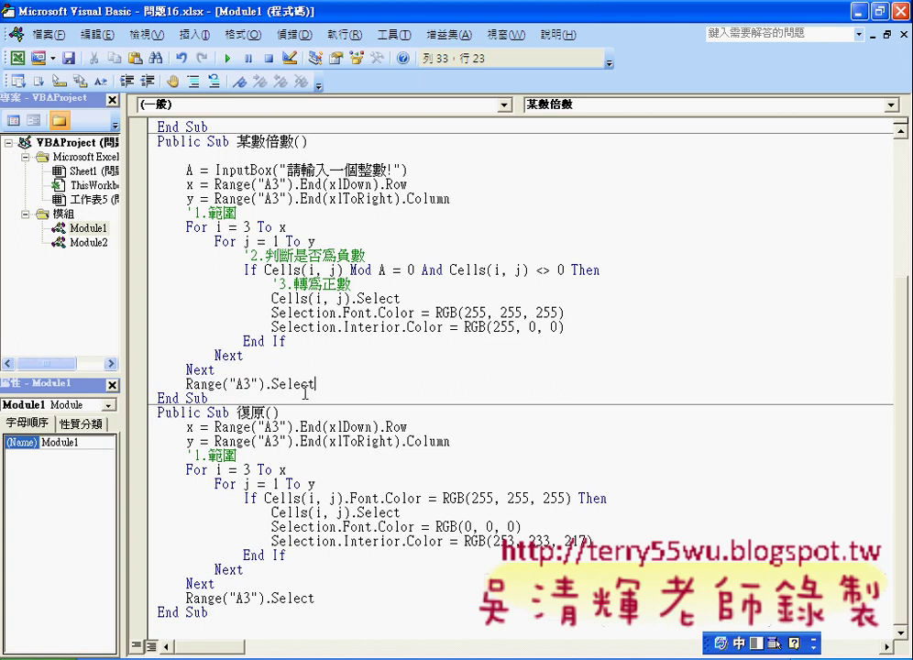
left_click_drag(321, 383, 187, 383)
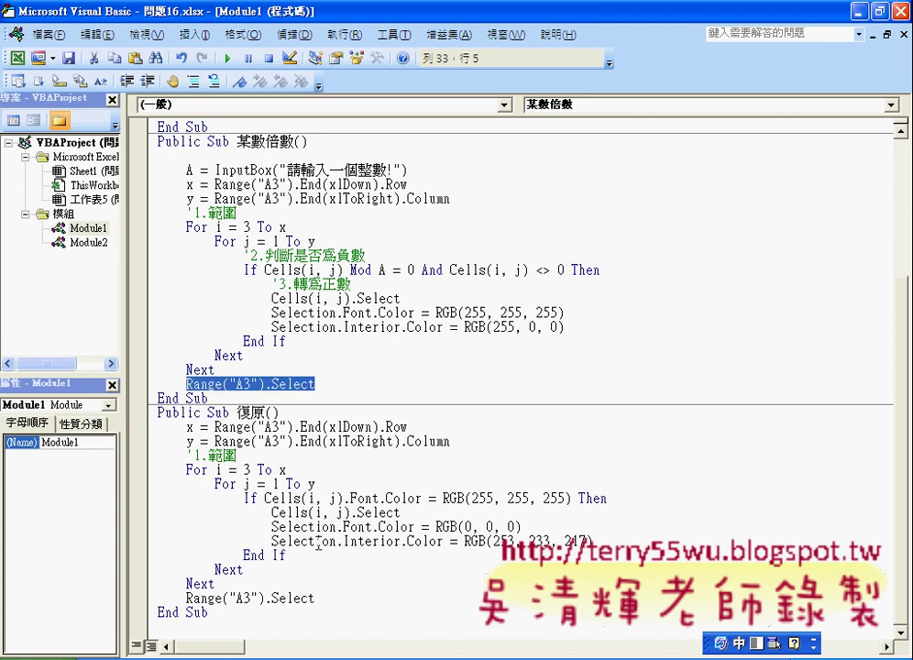
key("alt+F11")
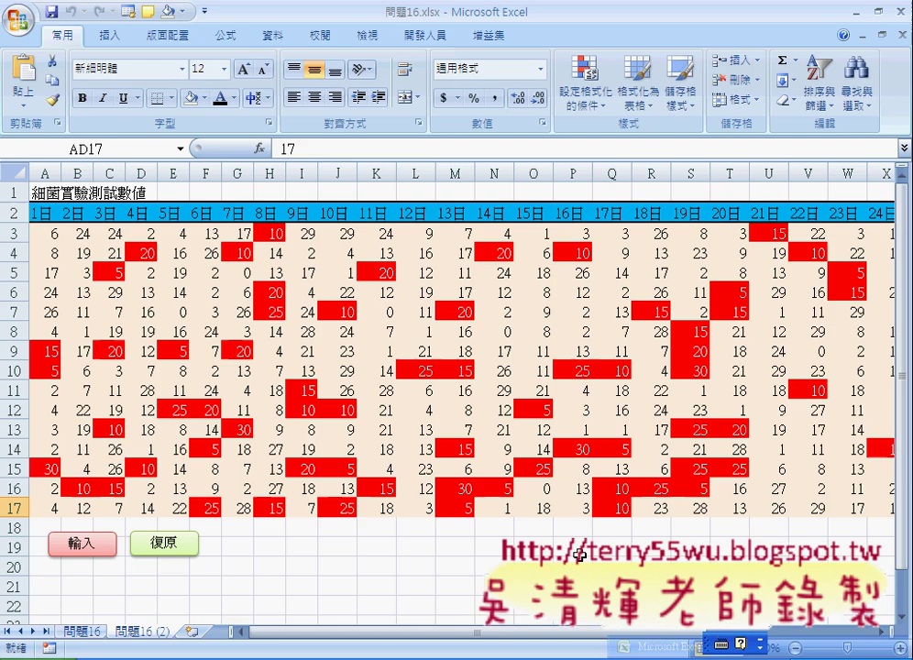
left_click(43, 232)
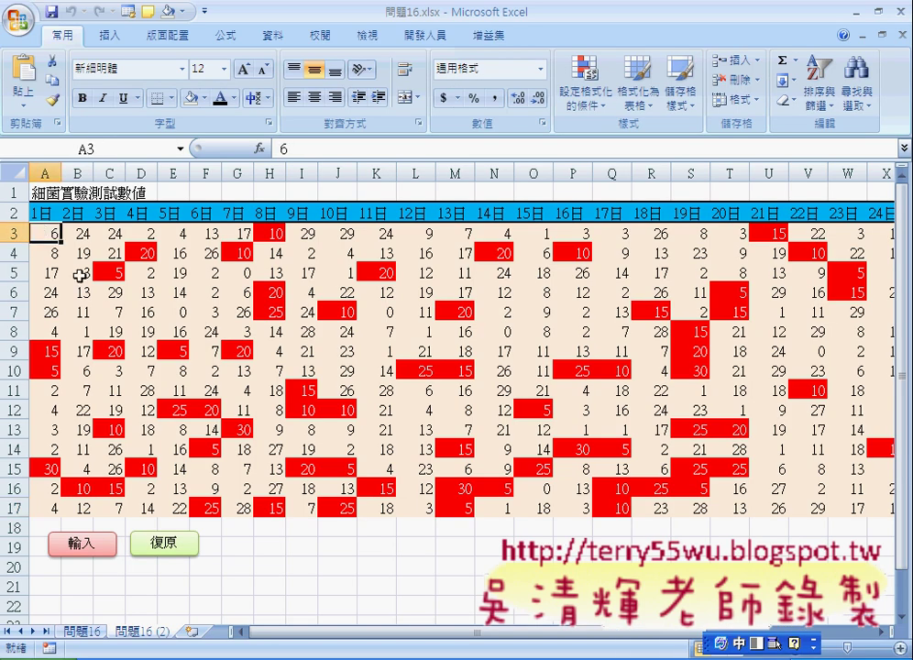
scroll(550, 633, "right", 8)
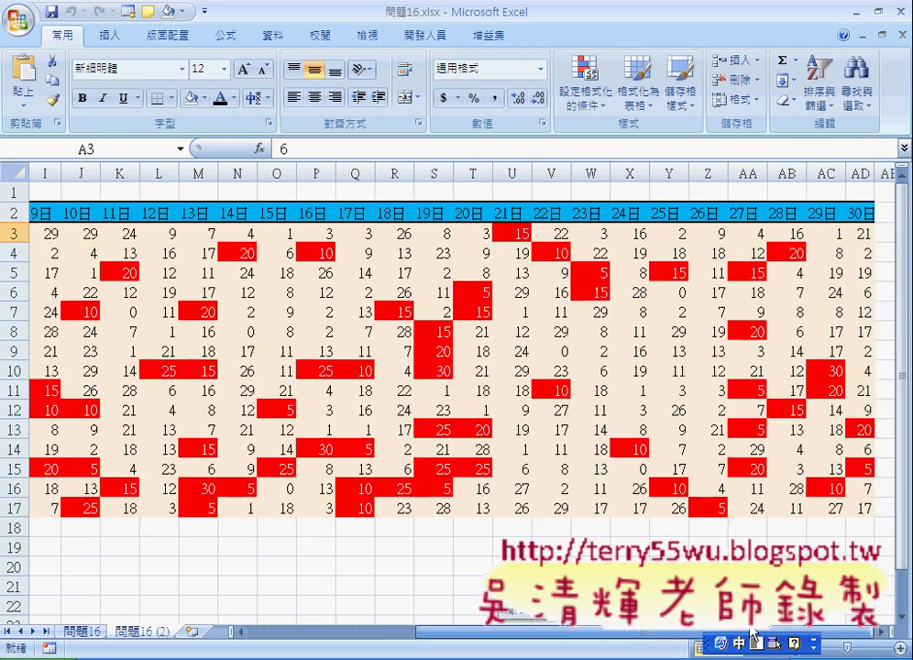
left_click(869, 509)
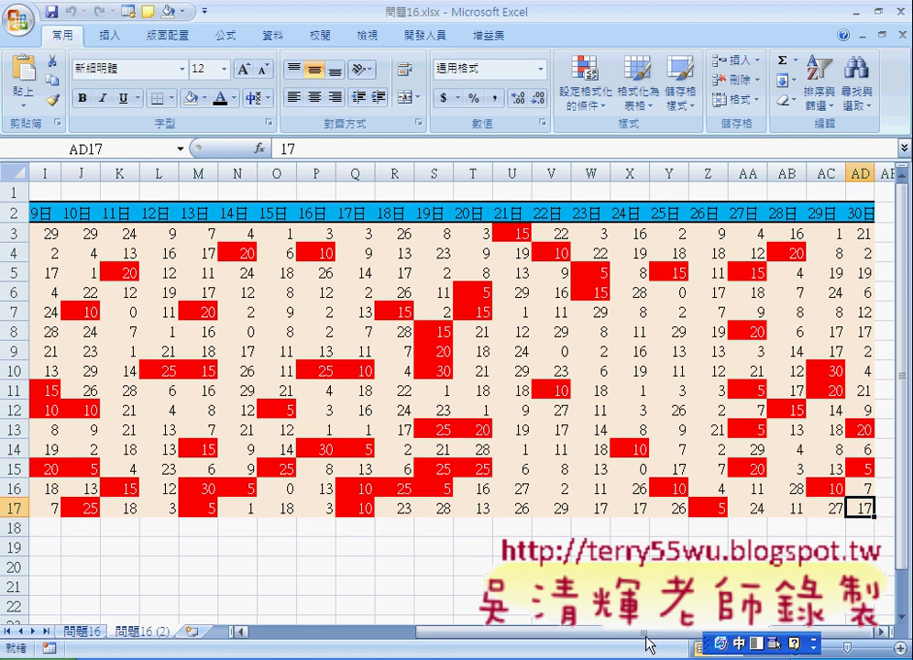
scroll(623, 643, "left", 2)
scroll(504, 645, "left", 6)
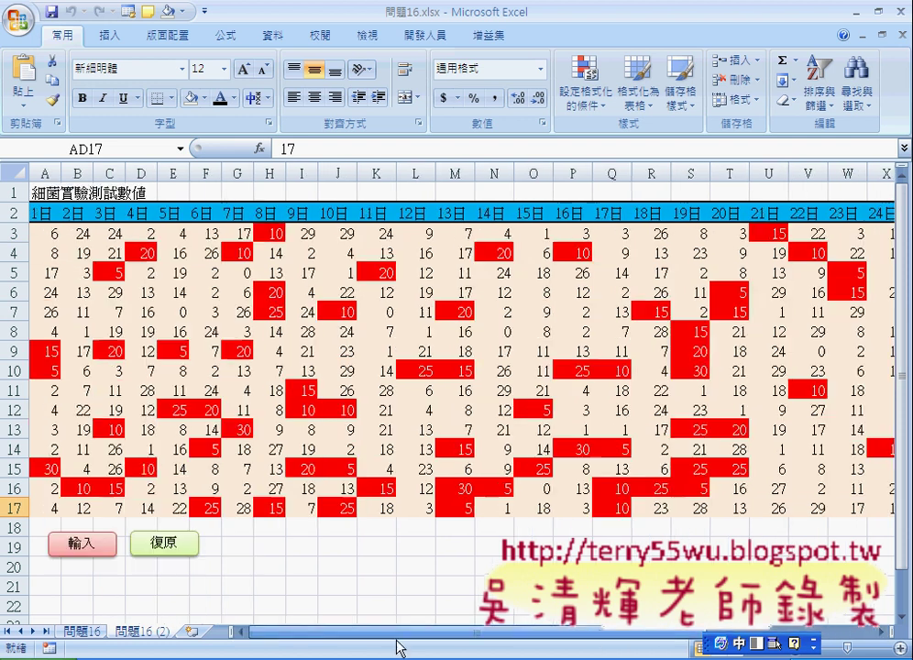
left_click(43, 232)
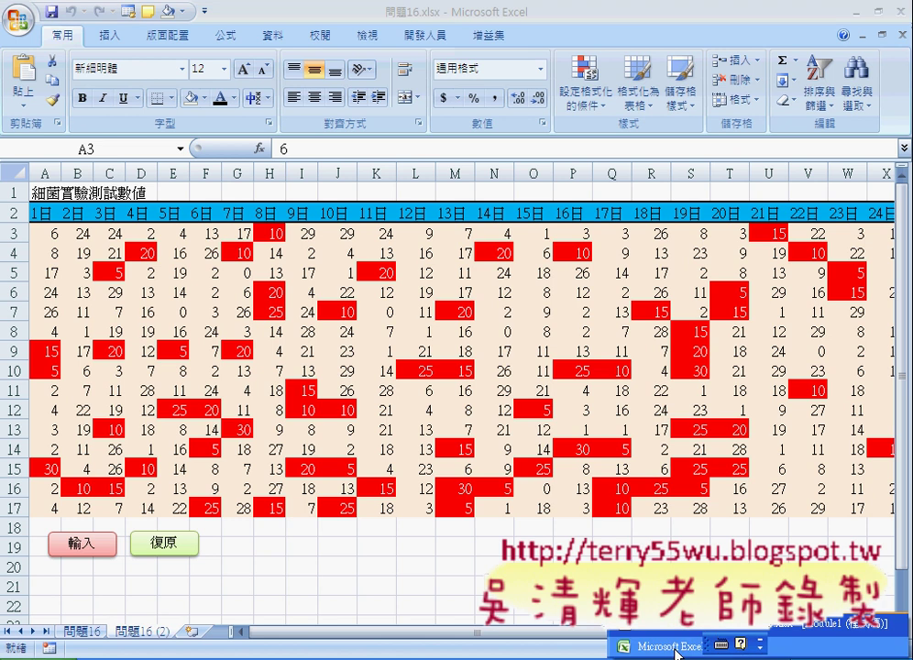
Return to the VBA editor and select the If…End If block in Sub 復原.
left_click(684, 634)
left_click(408, 472)
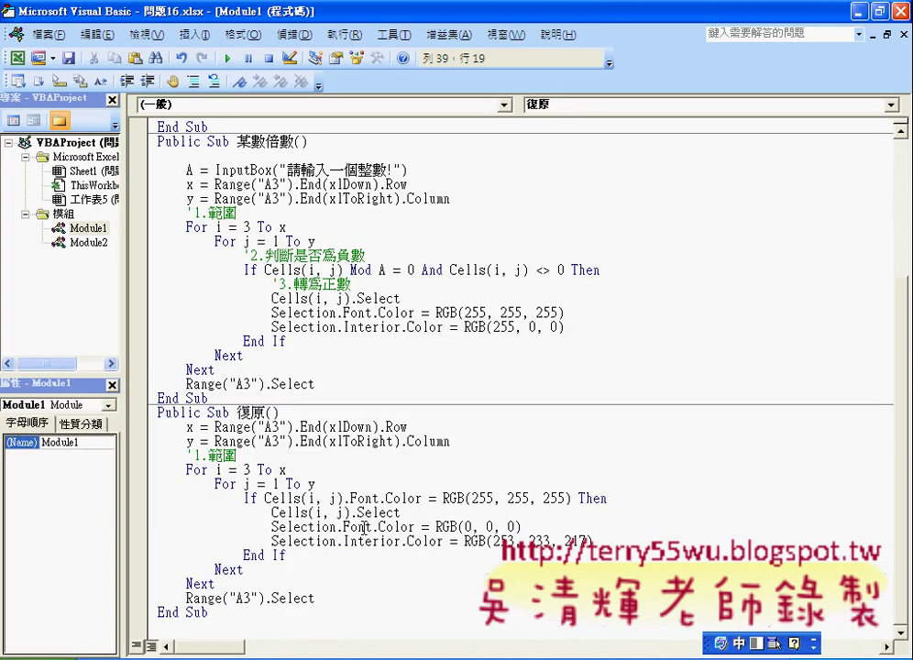
left_click_drag(242, 498, 345, 556)
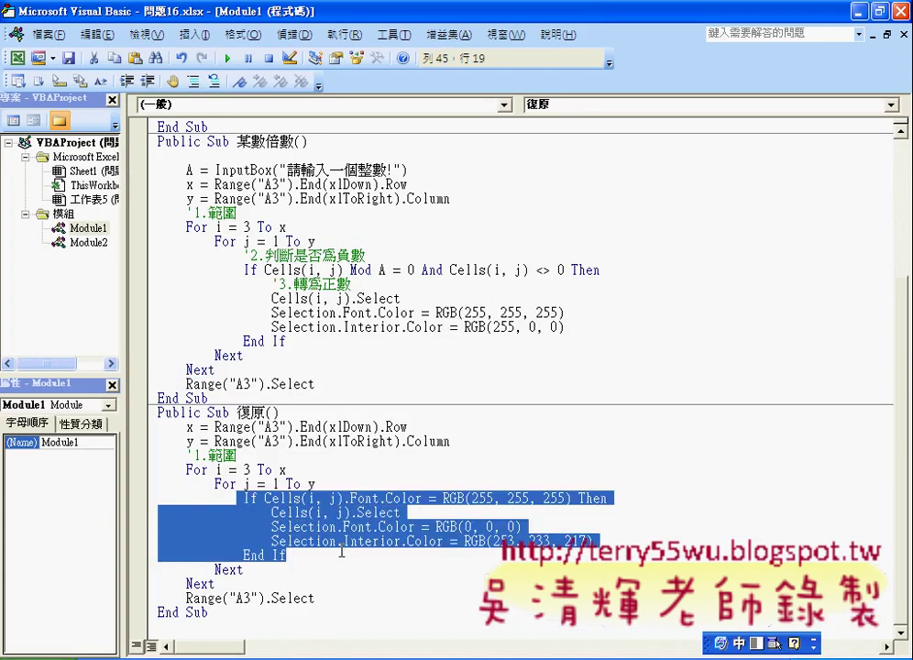